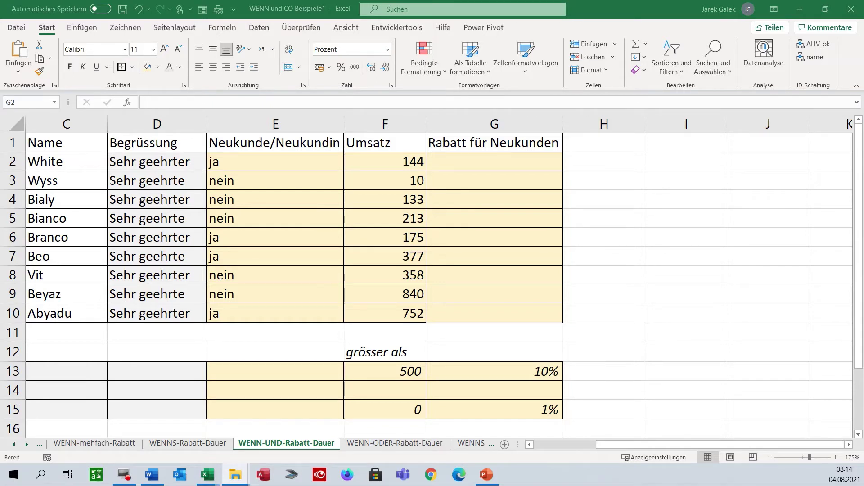
In G2, begin the formula =WENN(UND(E2="ja"; for the new-customer check.
left_click(448, 163)
left_click(448, 162)
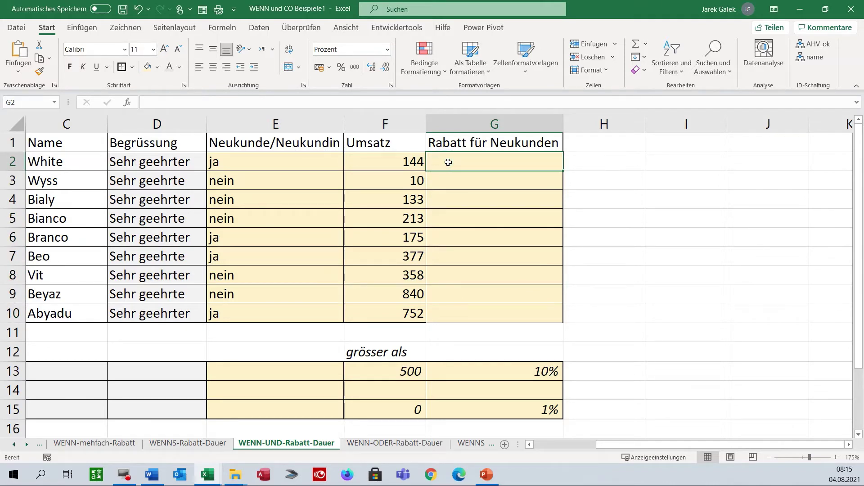
type("=wenn")
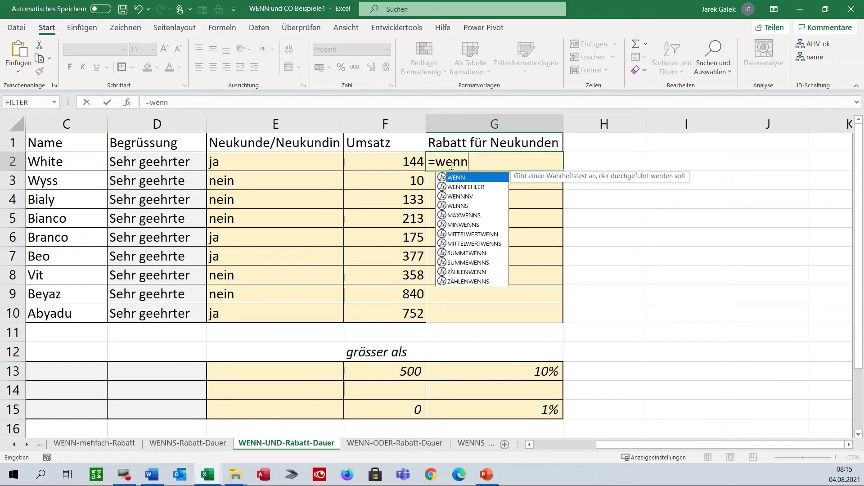
key("Tab")
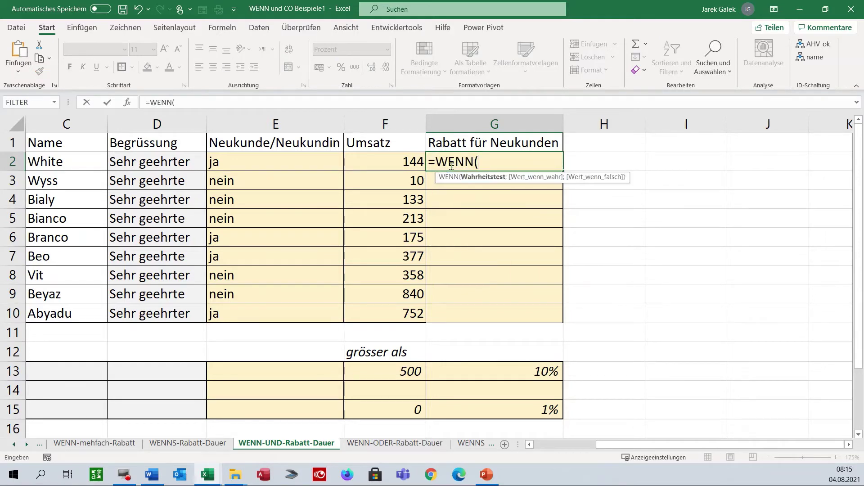
type("u")
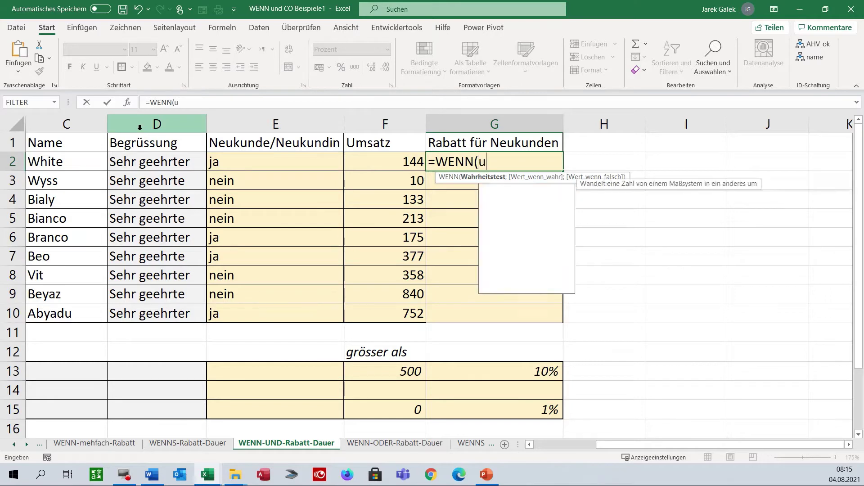
type("nd")
key("Tab")
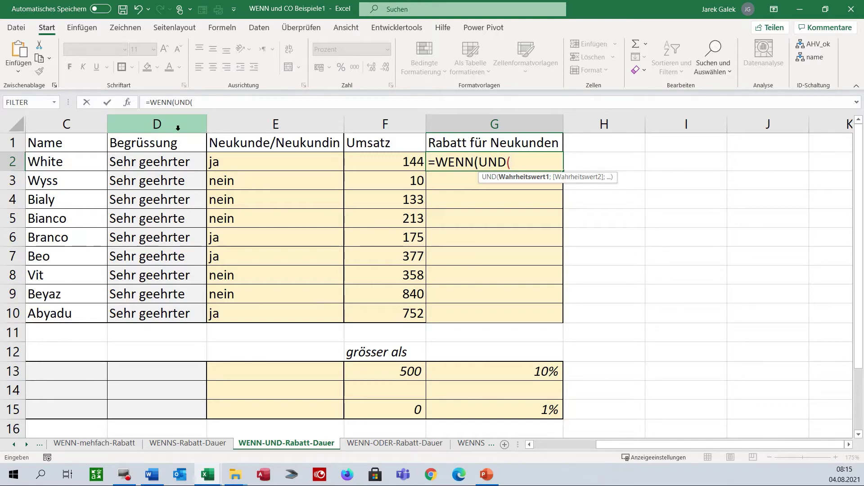
left_click(308, 166)
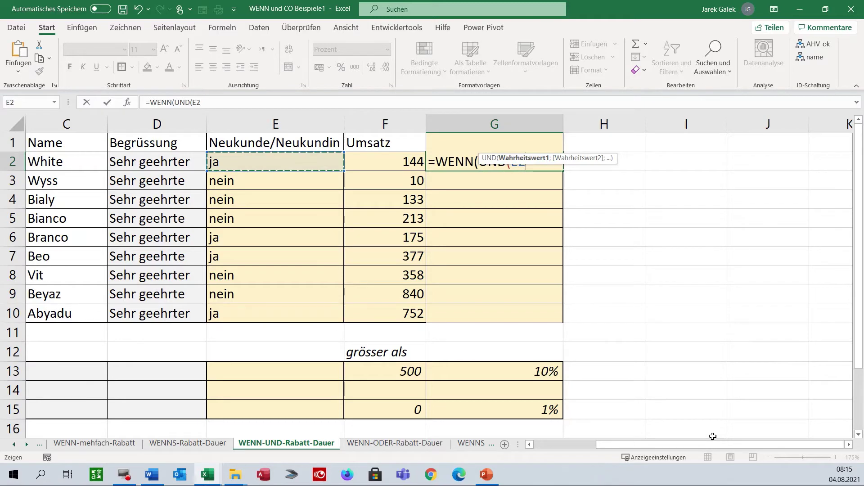
type("=\"ja")
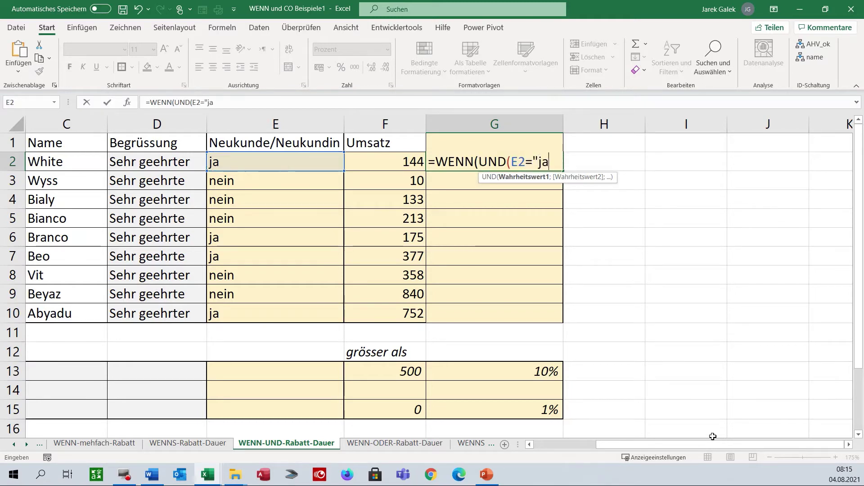
type("\";")
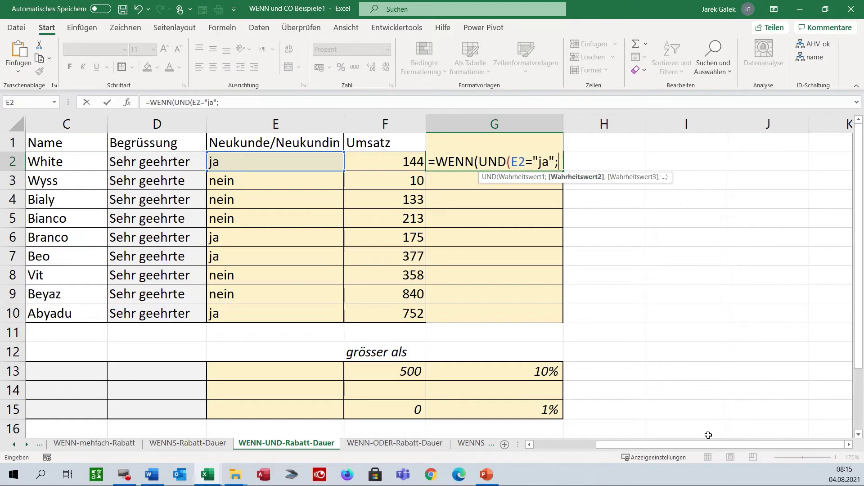
Add F2>F13 to the condition, with G13 as true and G15 as false result, and commit.
left_click(418, 161)
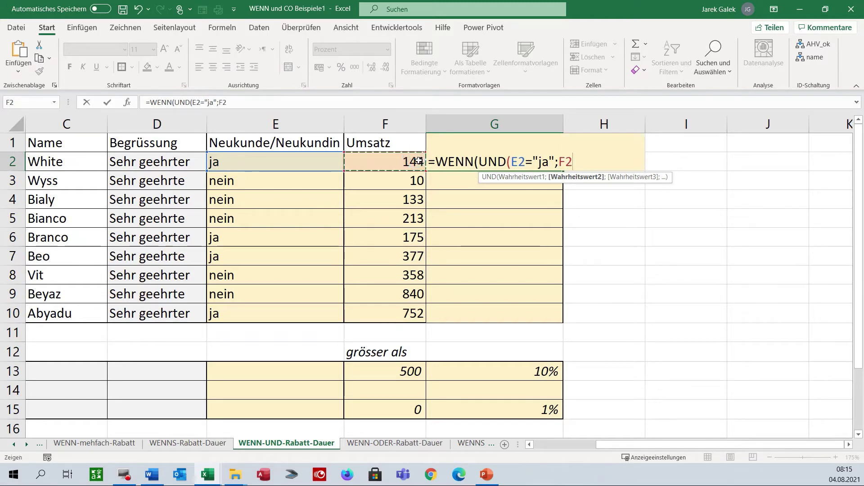
type(">")
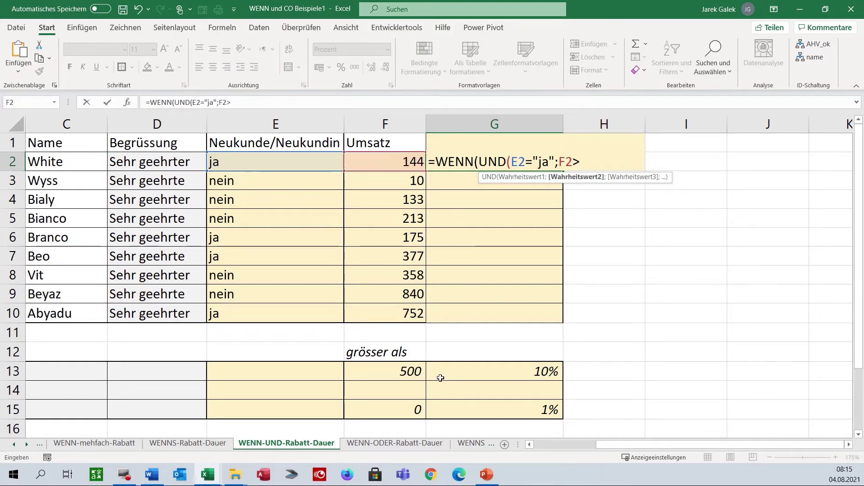
left_click(420, 371)
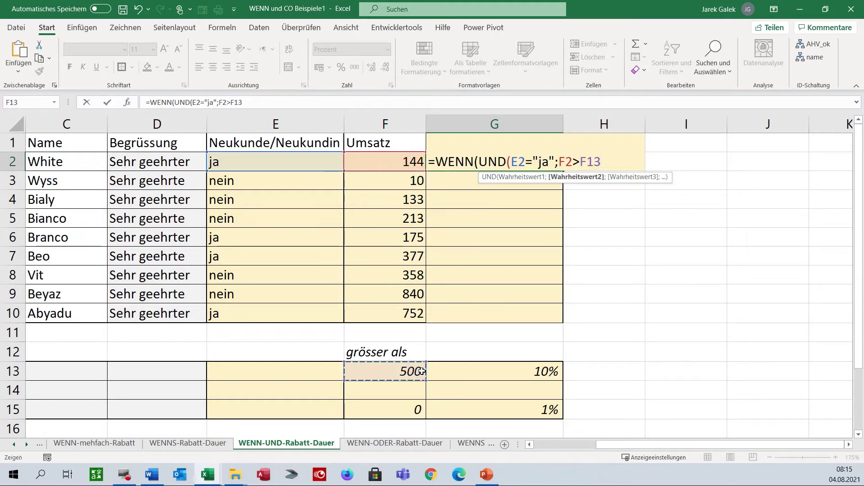
type(")")
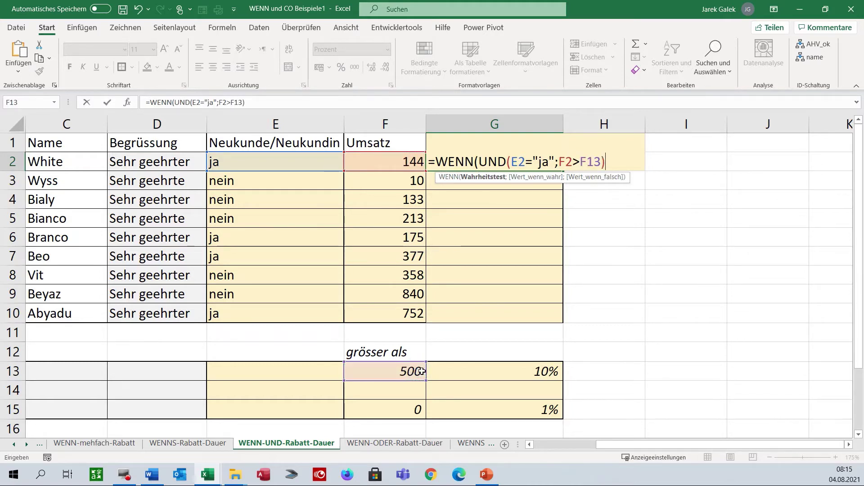
type(";")
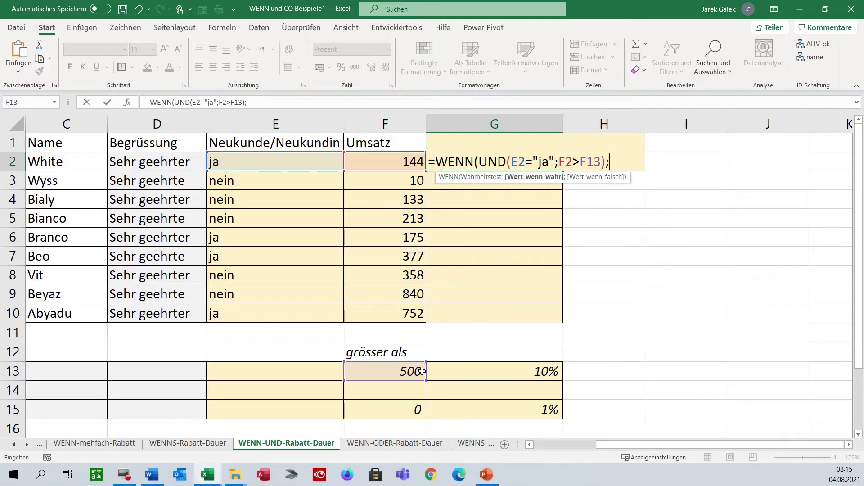
left_click(464, 373)
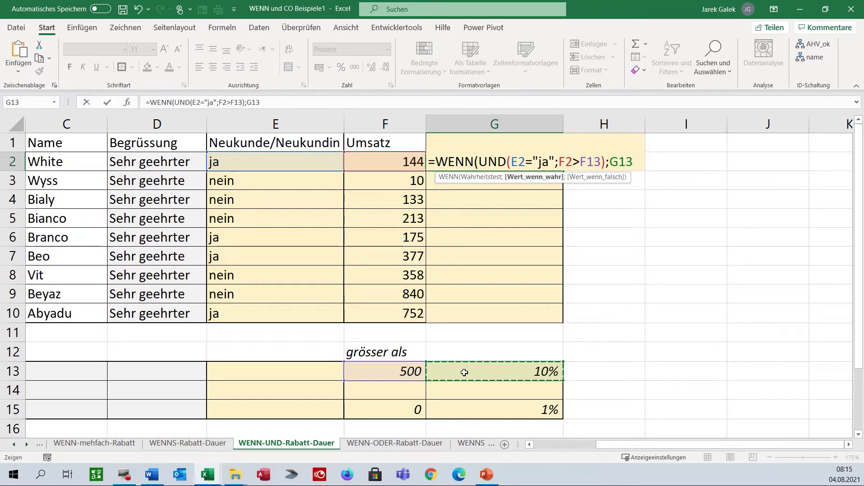
type(";")
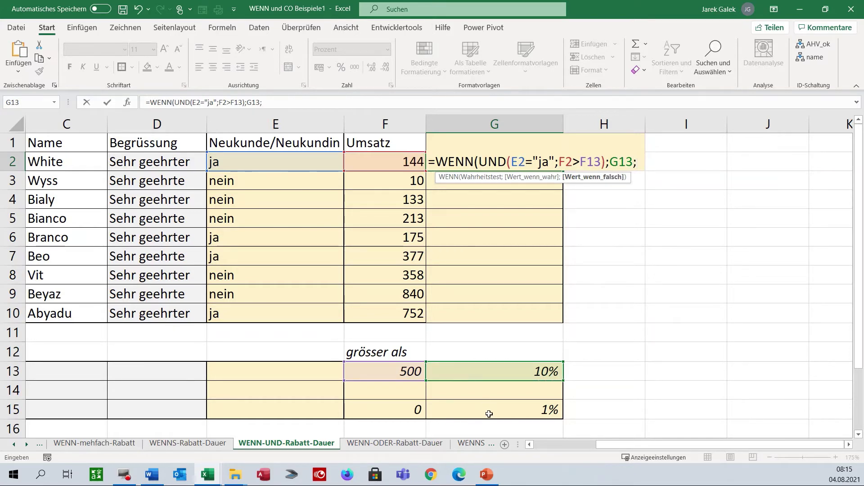
left_click(489, 413)
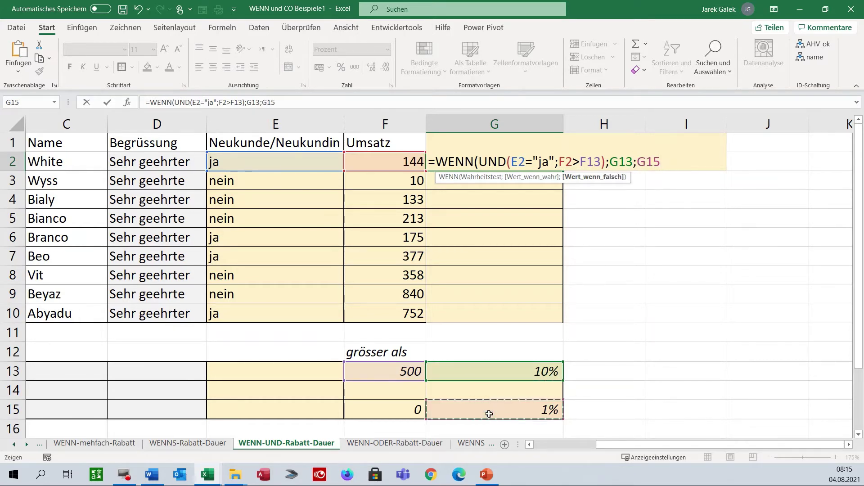
key("Return")
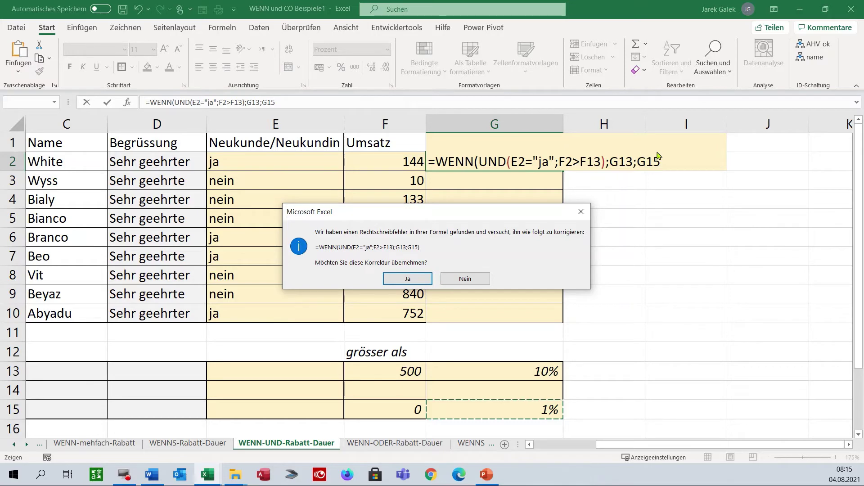
Accept Excel's missing-parenthesis fix and check that G2's formula shows 1%.
left_click(394, 282)
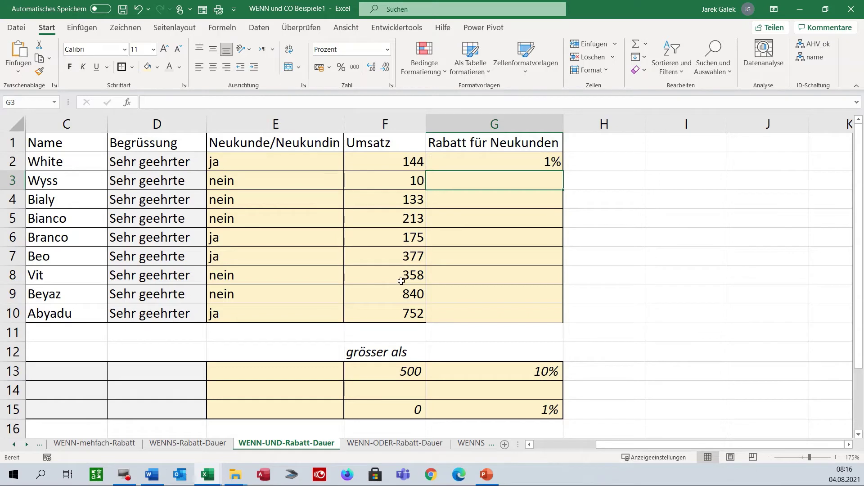
left_click(498, 164)
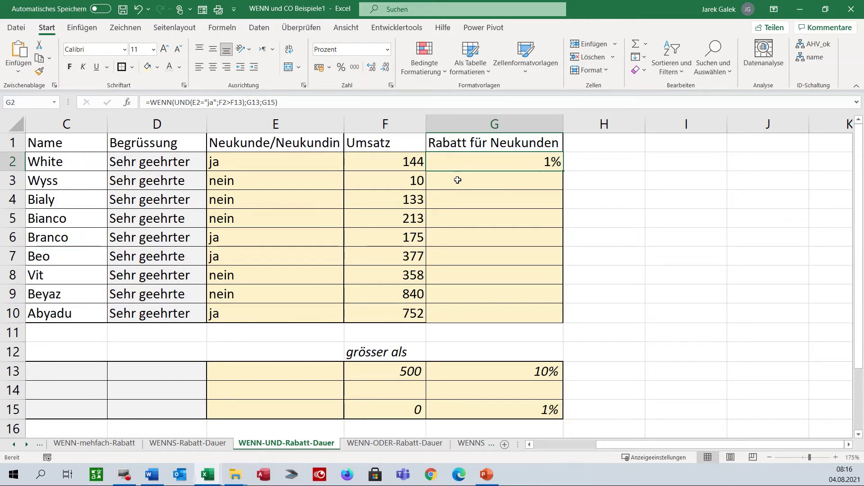
left_click(307, 167)
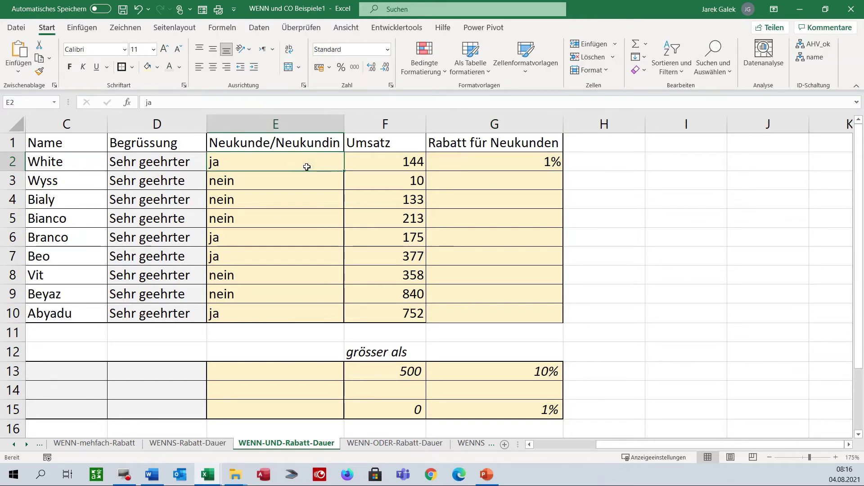
left_click(376, 167)
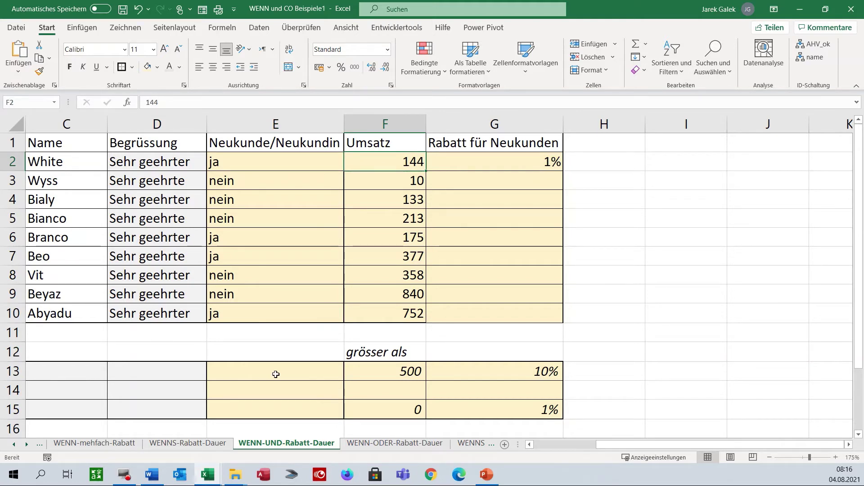
type("520")
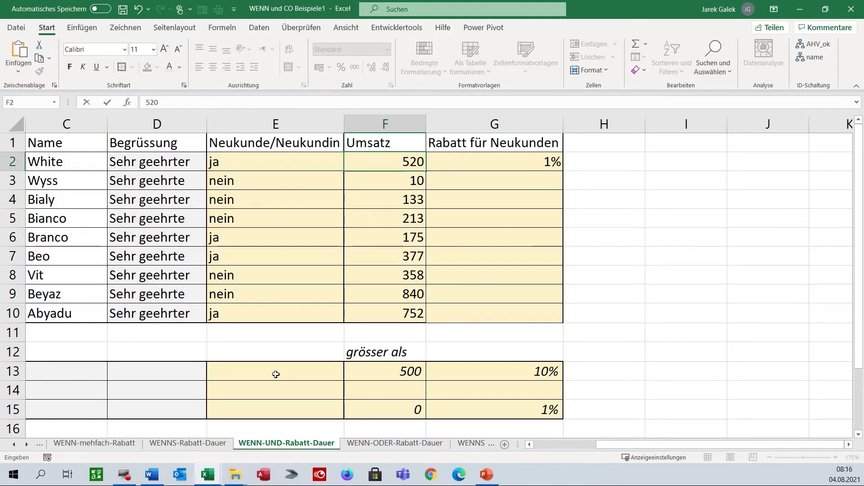
key("Return")
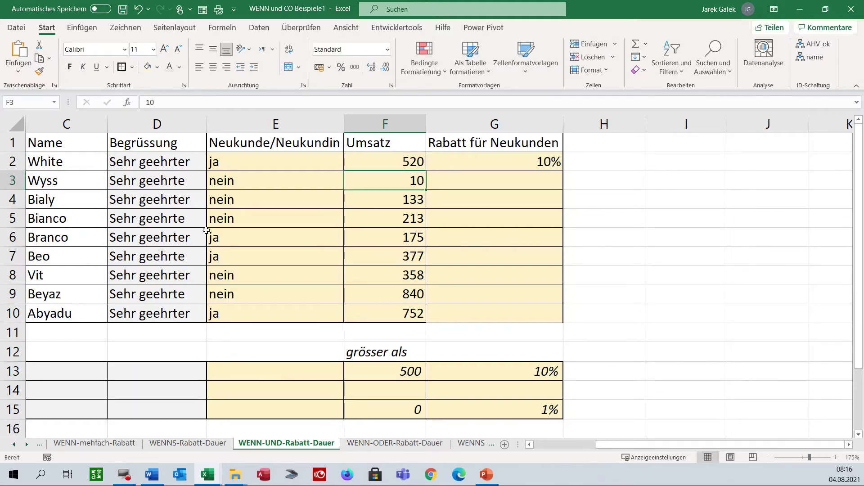
left_click(234, 168)
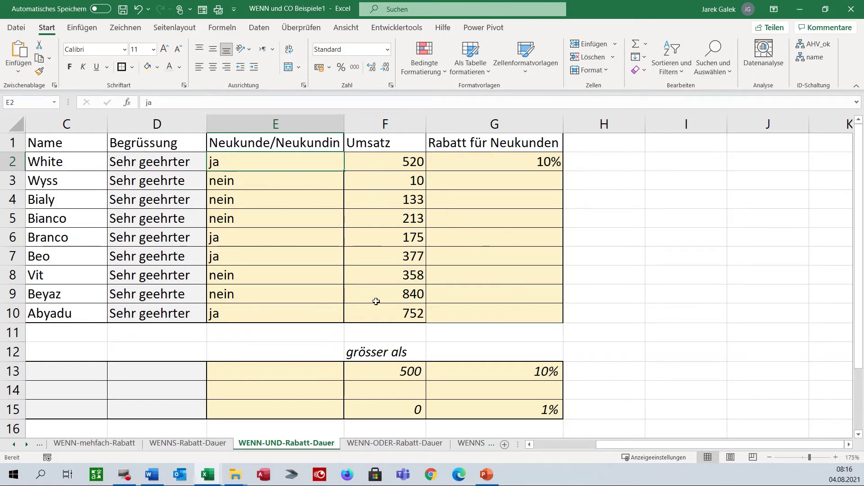
type("nein")
key("Return")
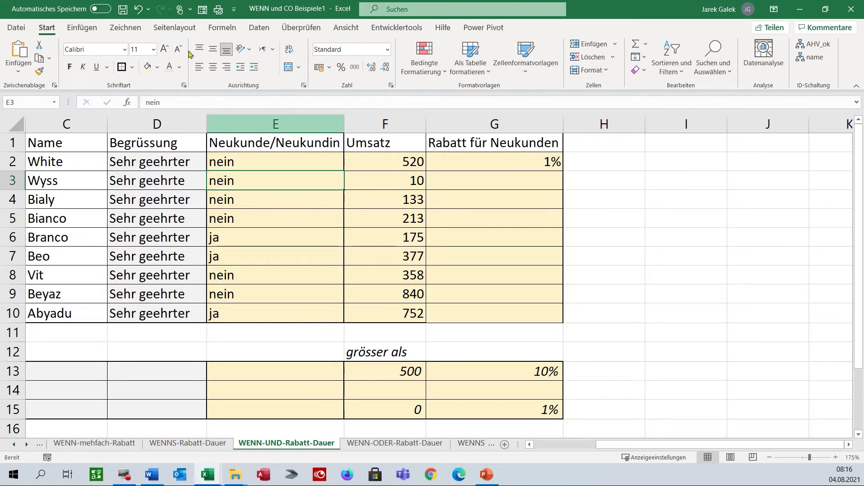
left_click(137, 10)
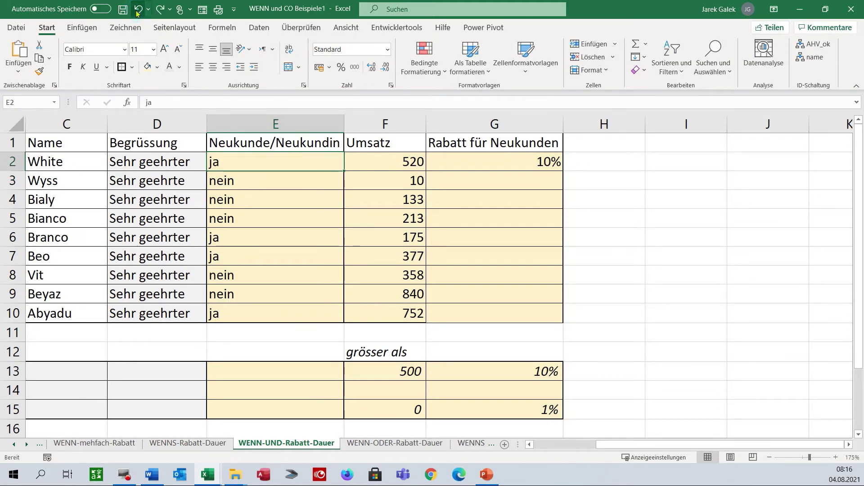
left_click(137, 11)
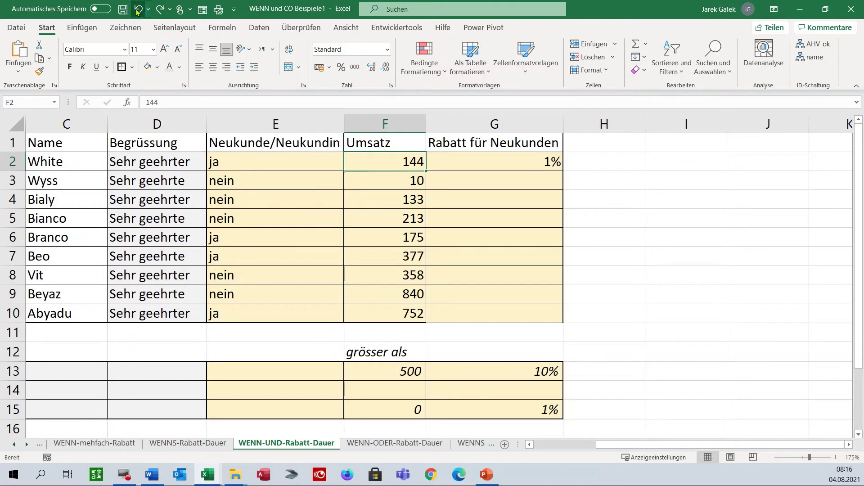
left_click(513, 167)
Clear G2 and restart the formula as =WENN(UND(E2="ja";.
key("Delete")
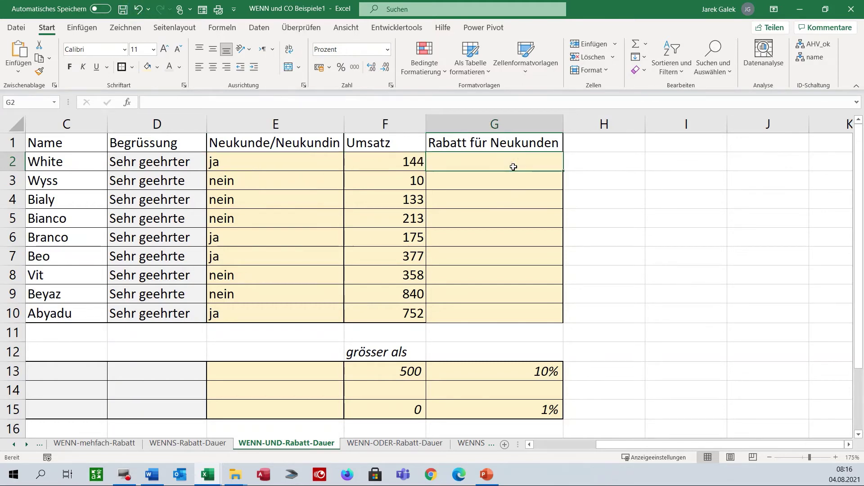
type("=wenn")
key("Tab")
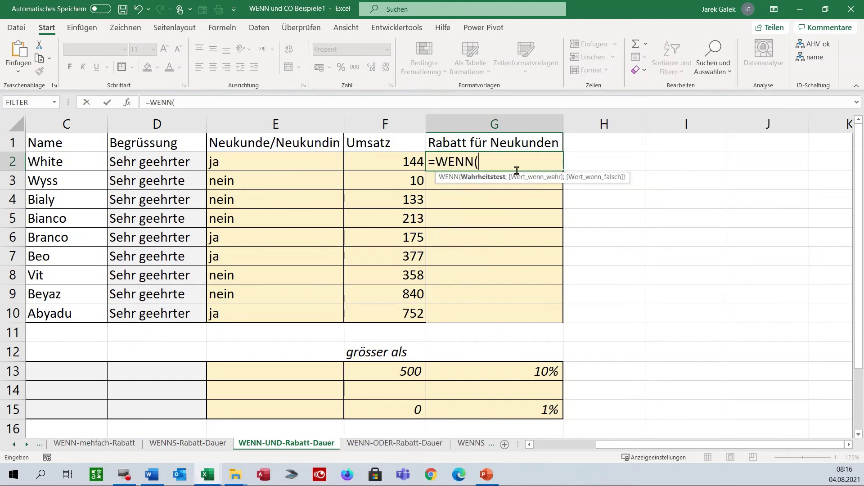
type("un")
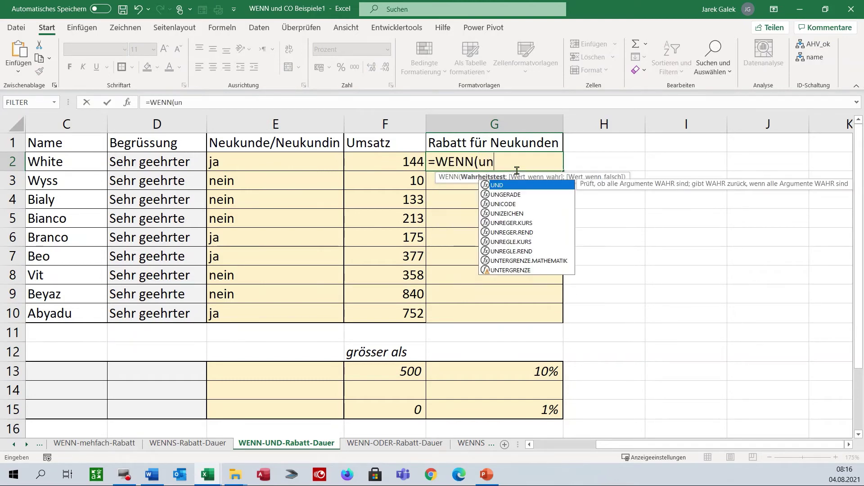
type("d")
key("Tab")
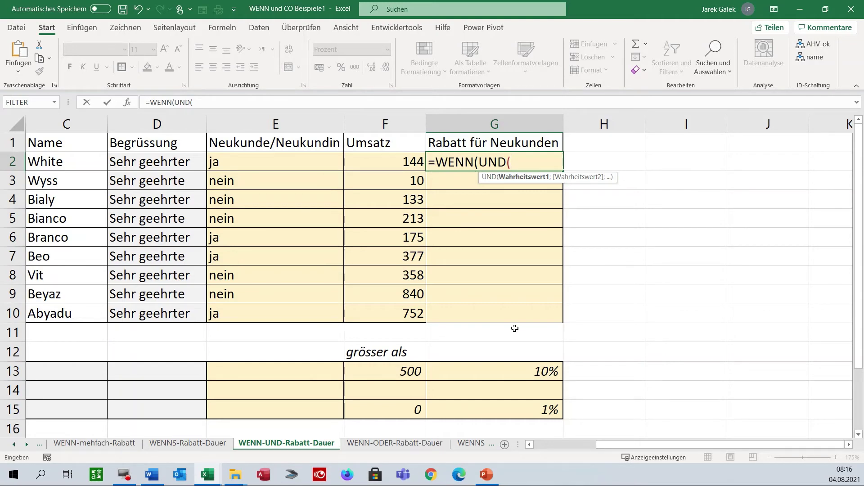
left_click(302, 165)
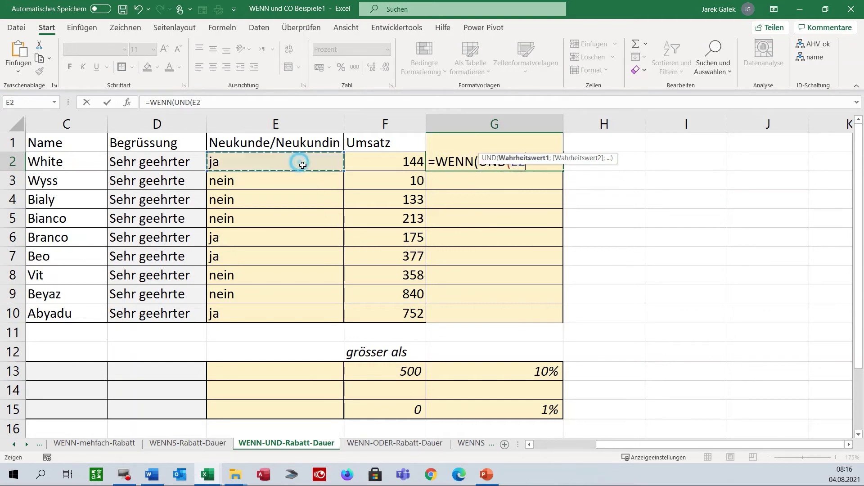
type("=\"")
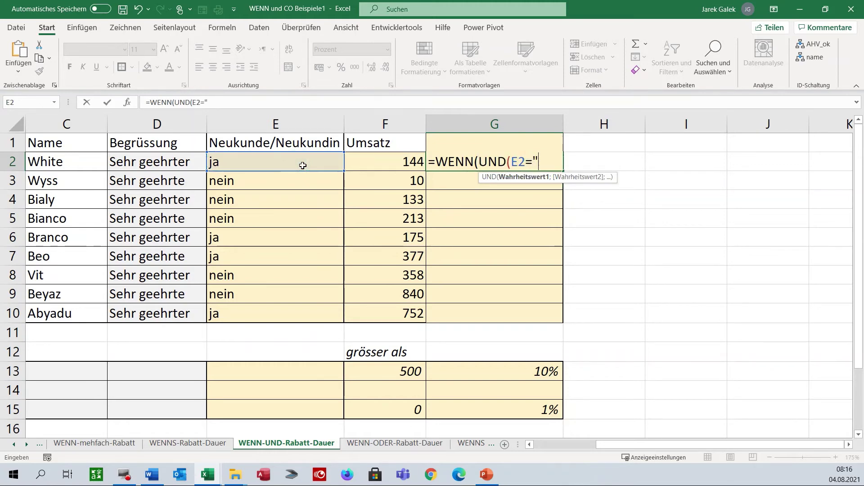
type("ja\";")
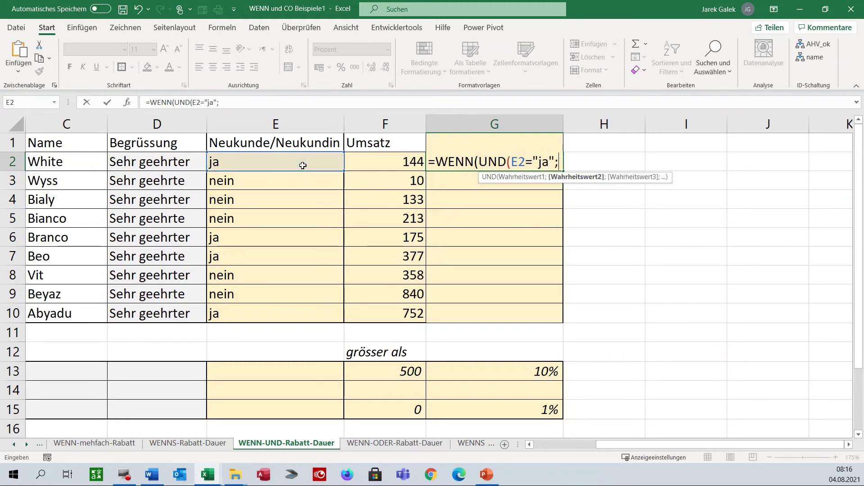
Complete it with F2>F13, true result G13, false result G15, and the closing parenthesis.
left_click(374, 161)
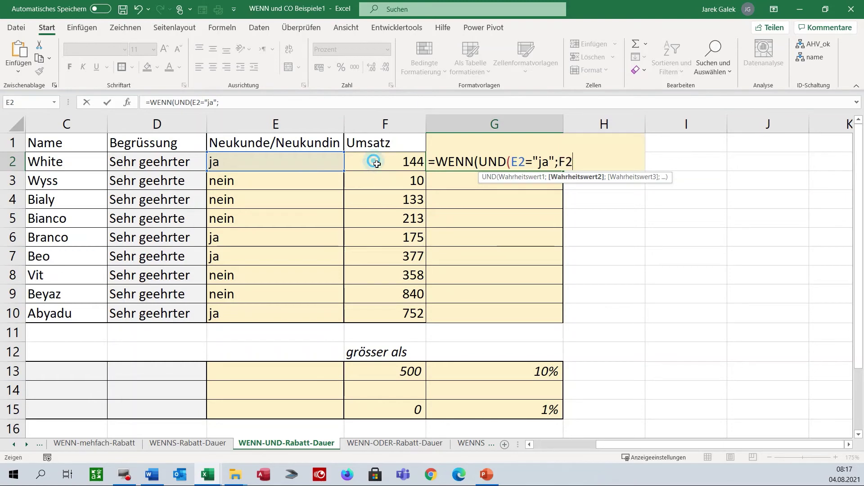
type(">")
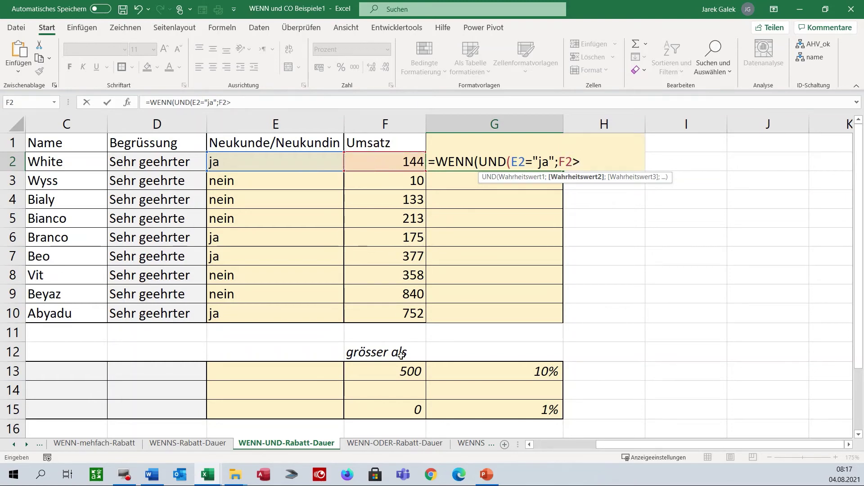
left_click(400, 371)
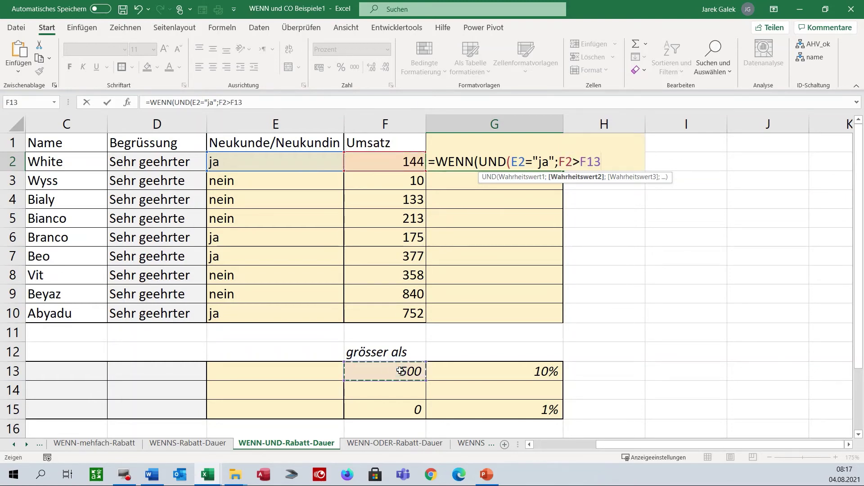
type(")")
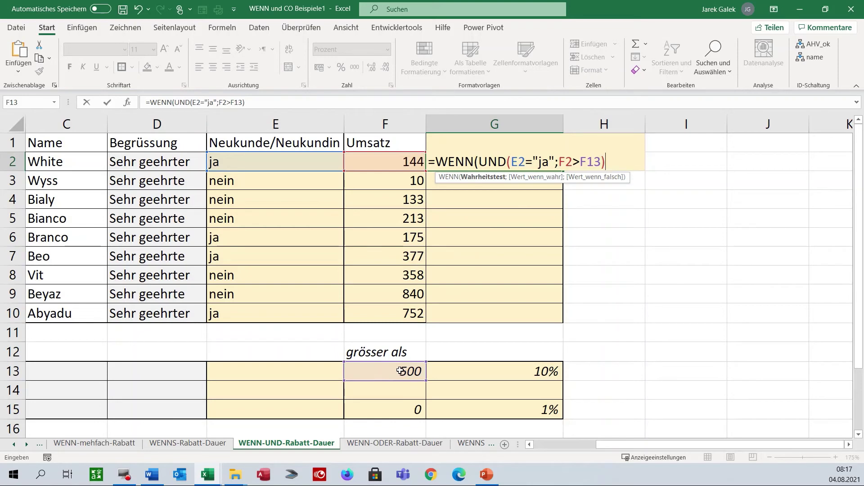
type(";")
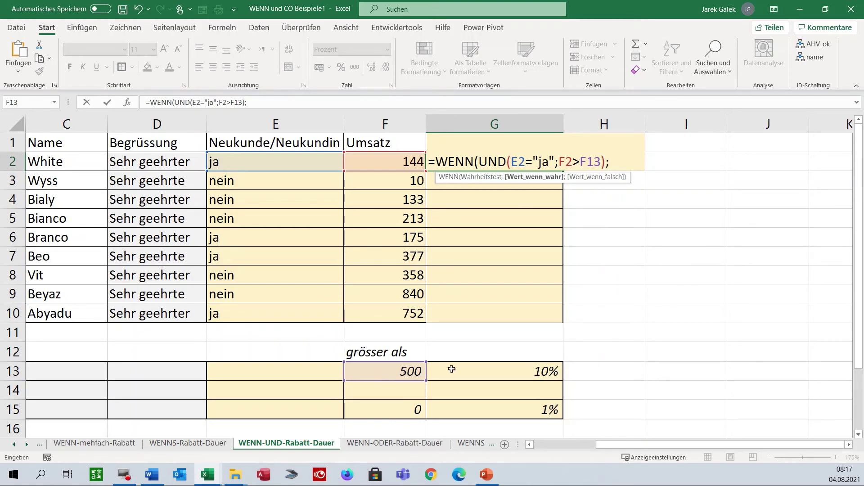
left_click(455, 370)
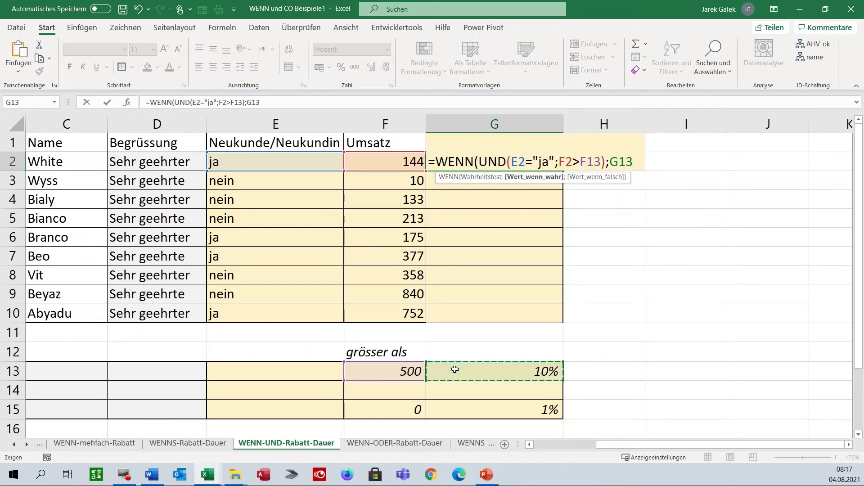
type(";")
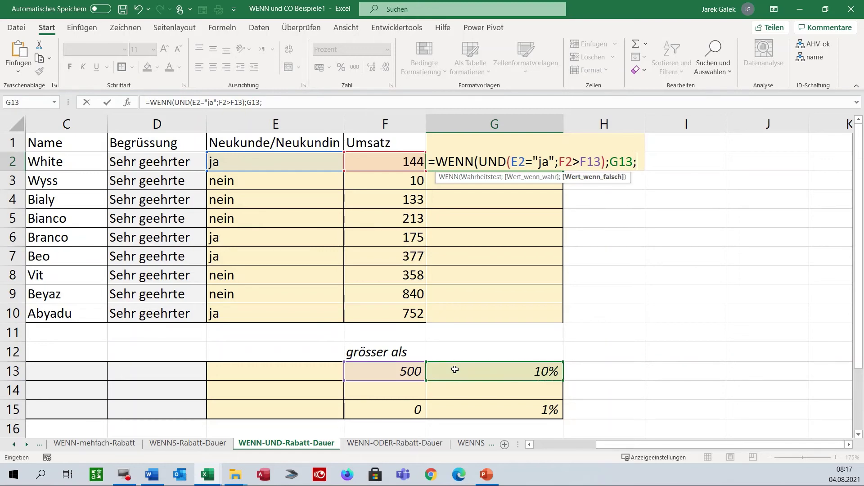
left_click(498, 409)
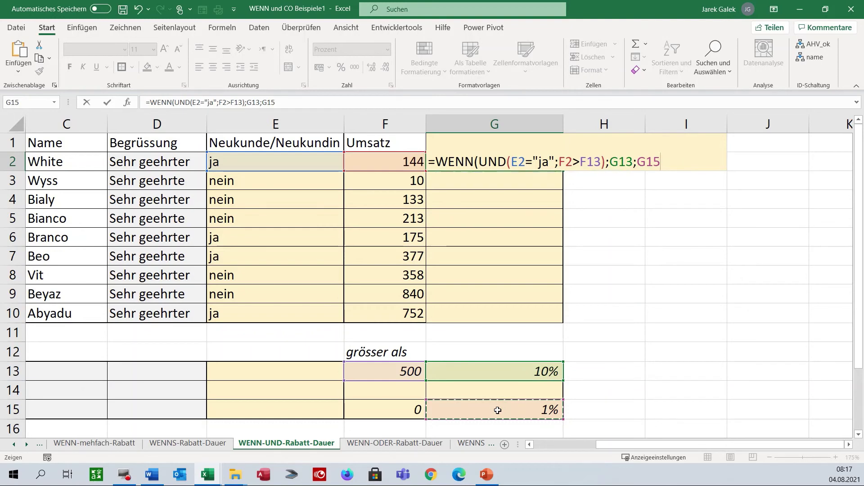
type(")")
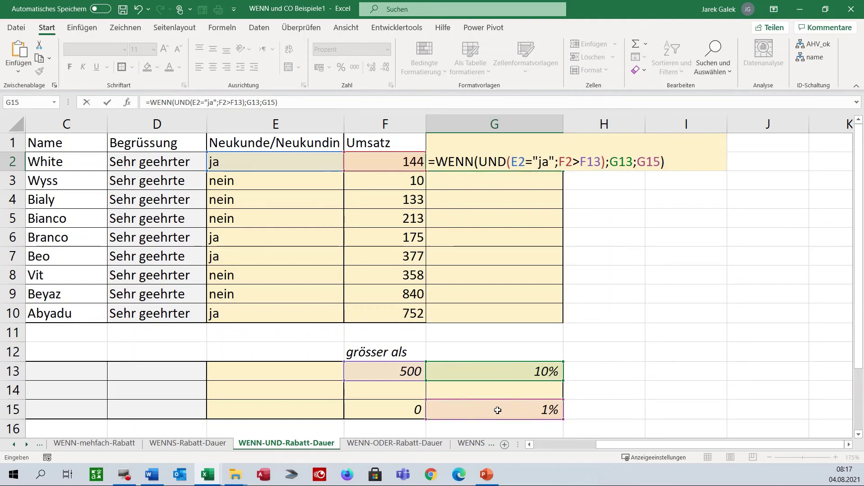
key("Return")
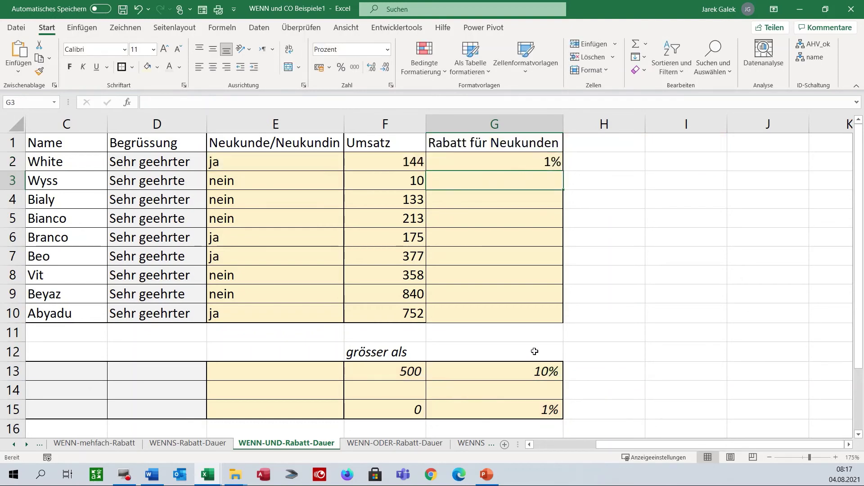
Change G2's references to $F$13, $G$13 and $G$15, then fill the formula down to G10.
left_click(493, 163)
double_click(493, 164)
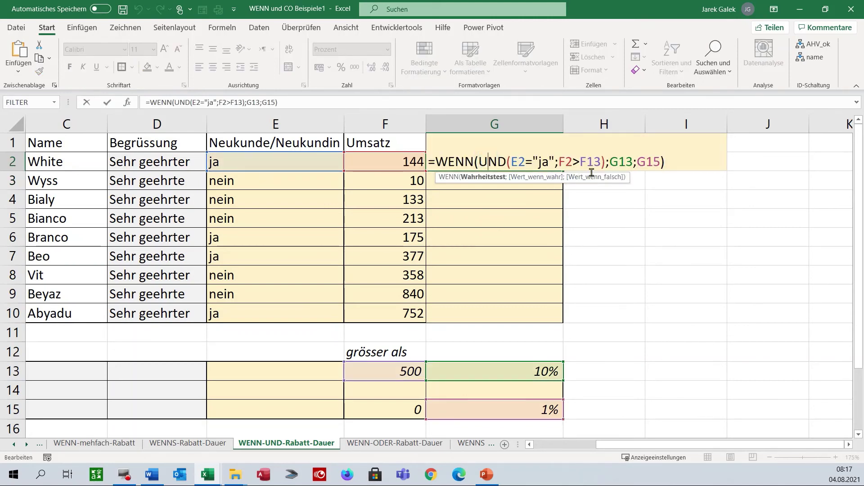
left_click_drag(586, 172, 658, 170)
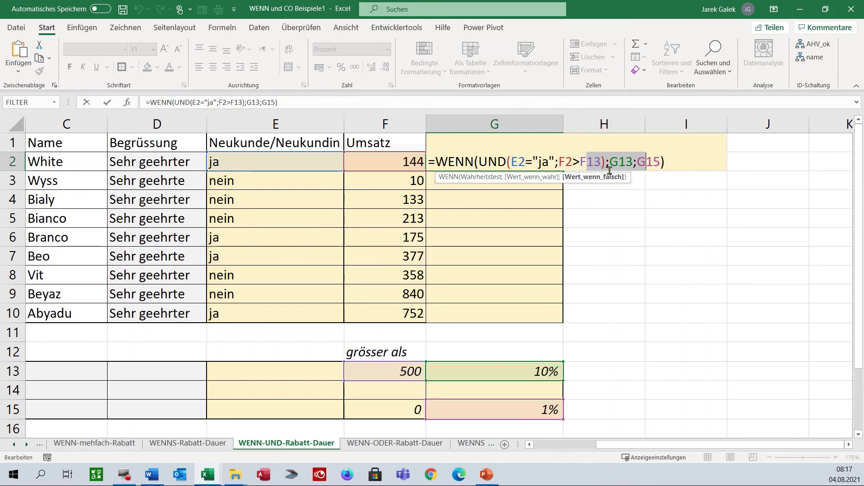
left_click(593, 162)
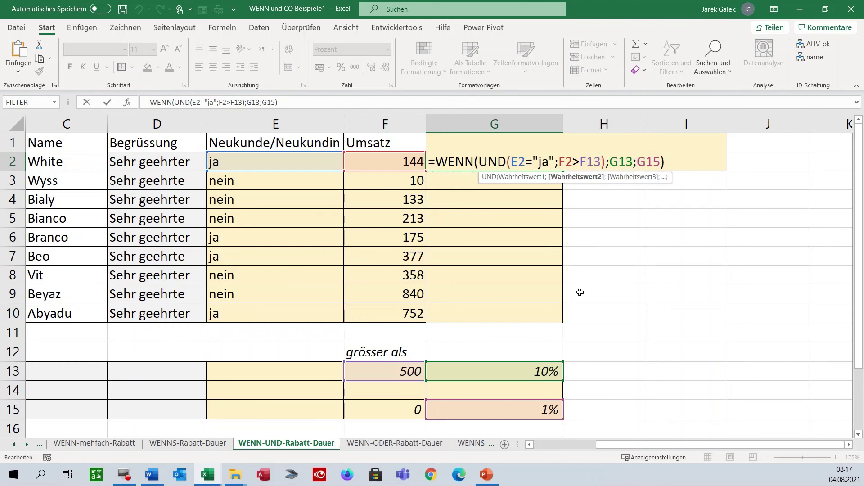
key("F4")
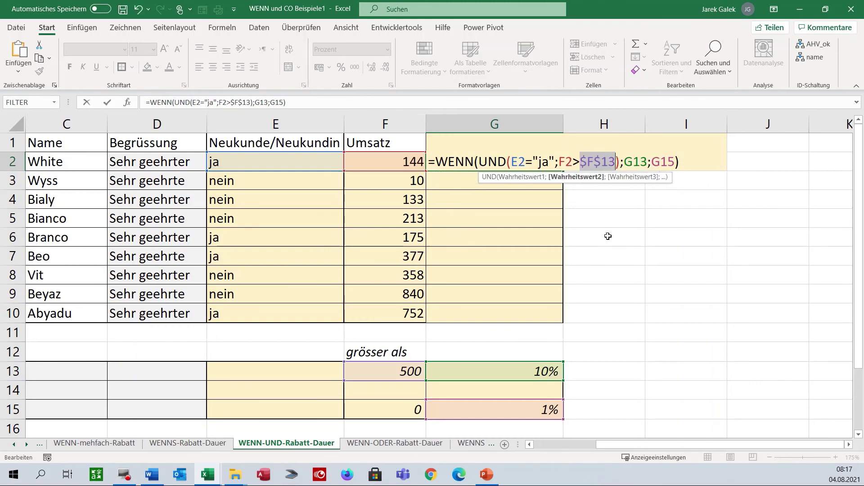
left_click_drag(633, 170, 660, 170)
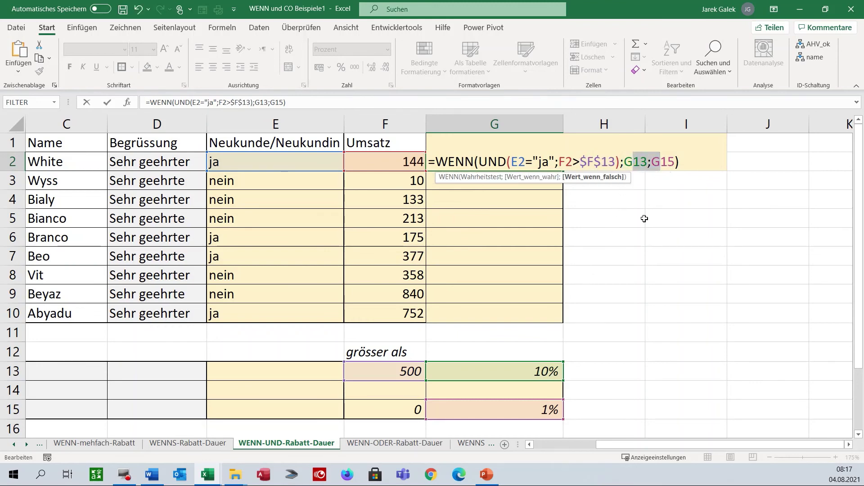
key("F4")
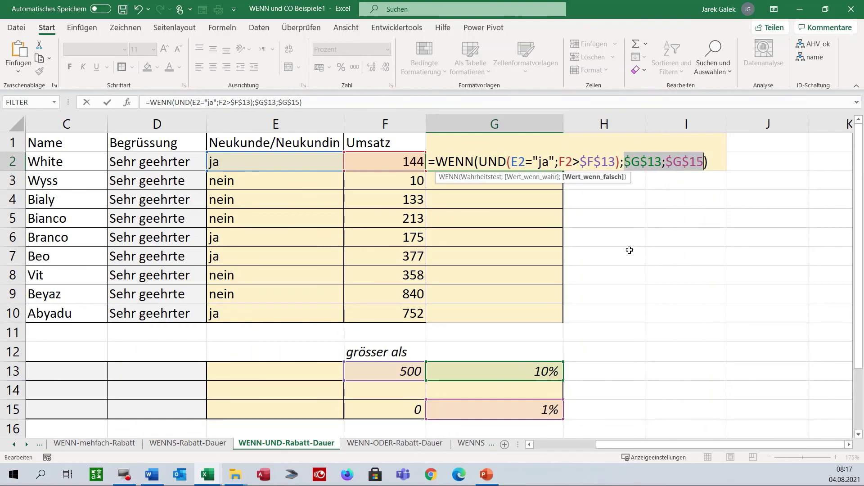
key("Return")
left_click(561, 163)
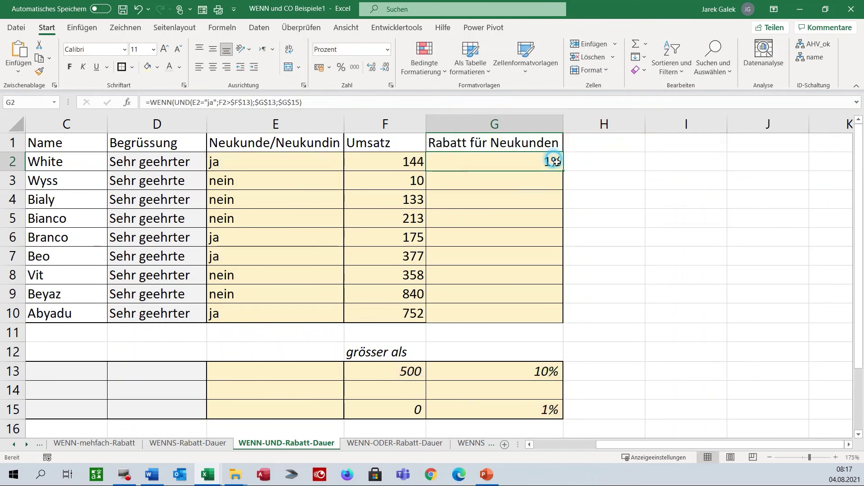
double_click(564, 169)
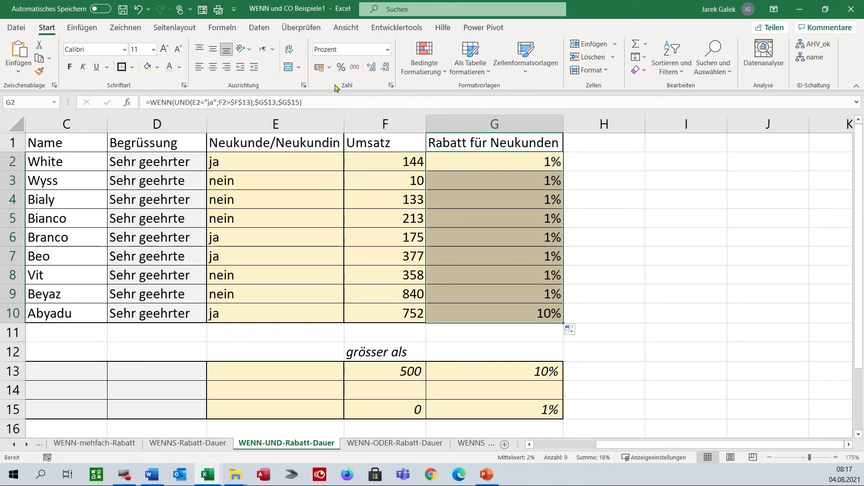
Change the Umsatz in F6 to 600 so G6 shows 10%.
left_click(357, 237)
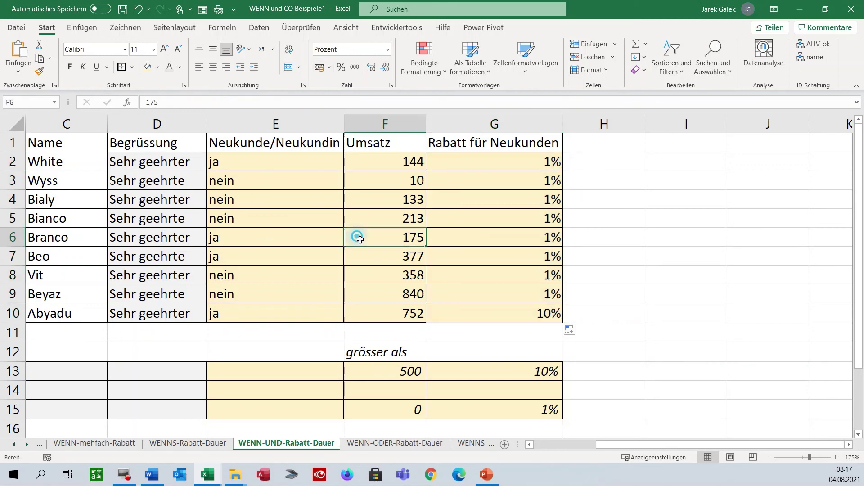
type("600")
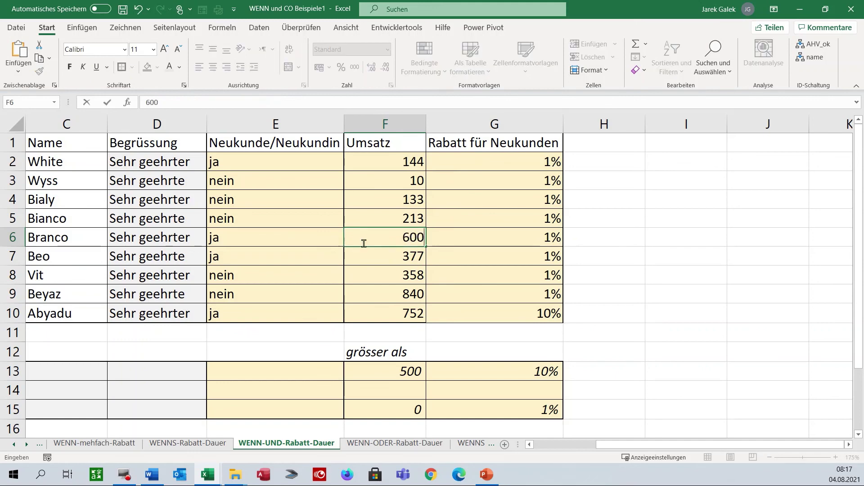
key("Return")
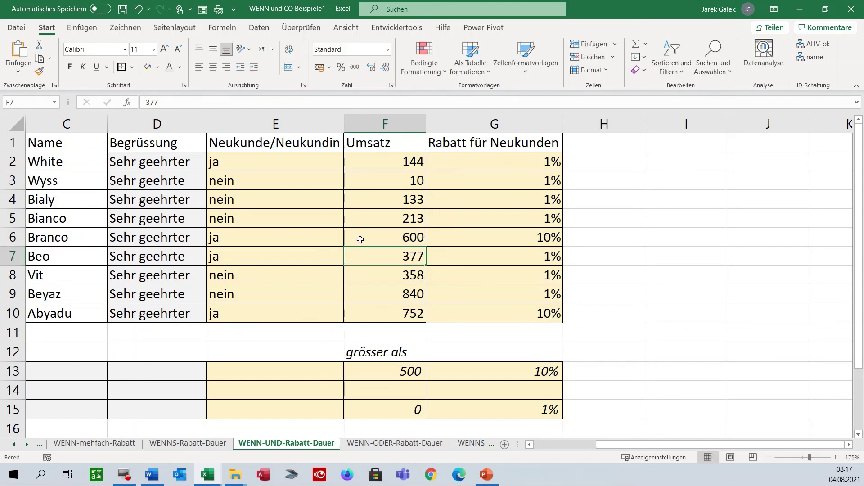
Test nein in E6, then undo to restore ja.
left_click(316, 236)
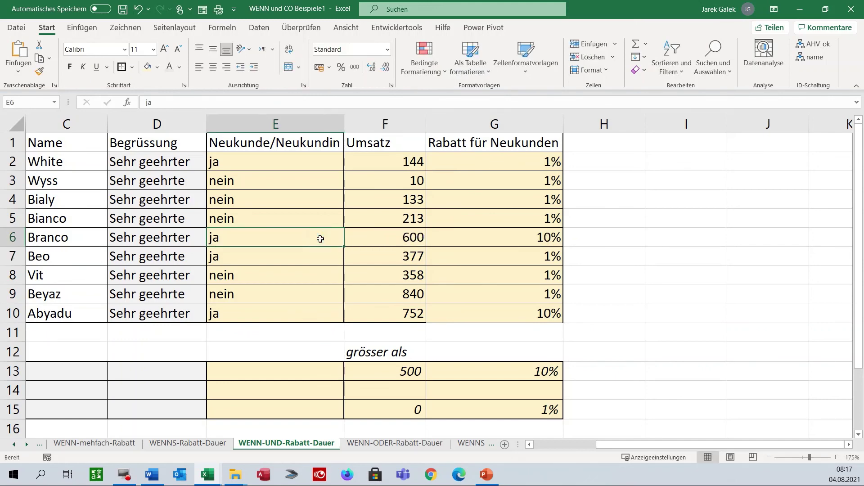
type("nein")
key("Return")
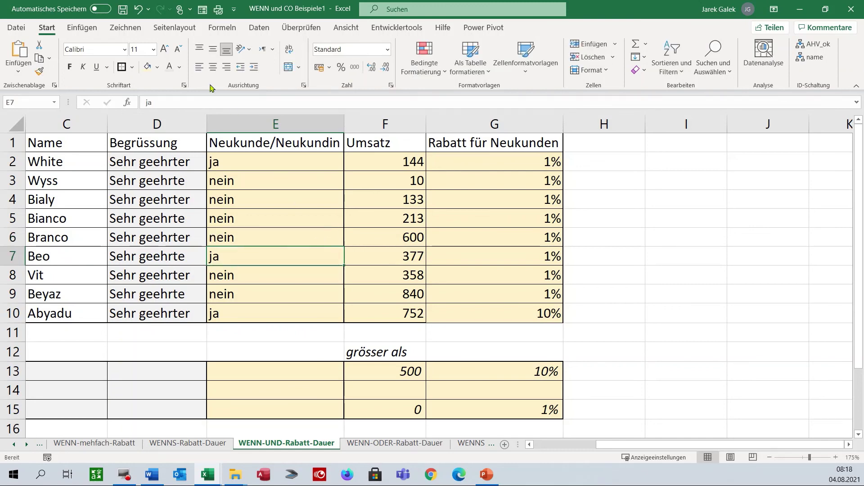
left_click(138, 8)
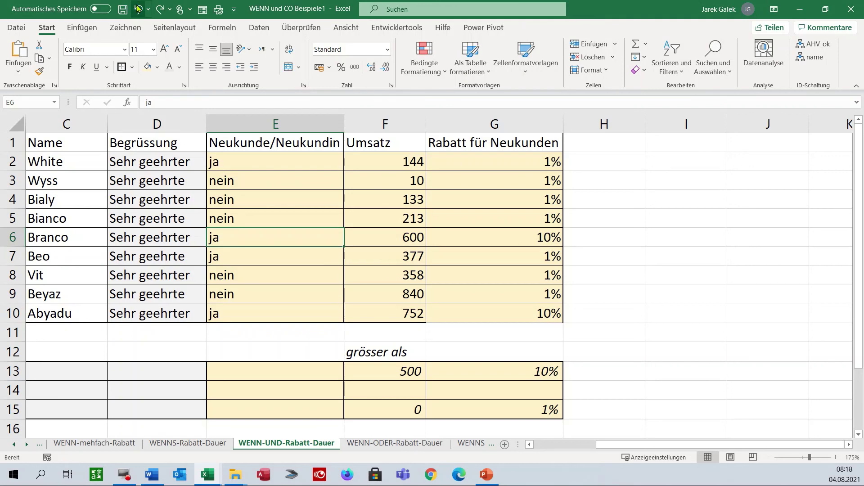